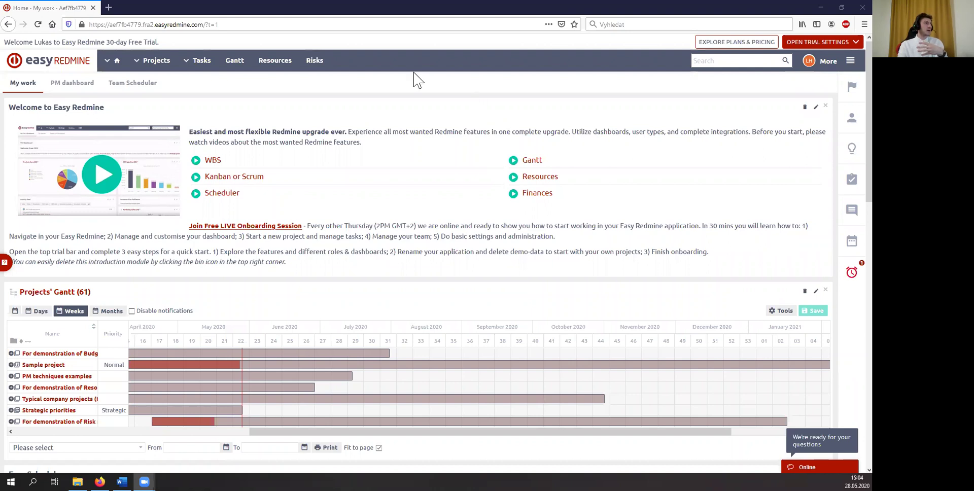
Step: Open the form for a new task and show the available assignees
{"action": "left_click", "coordinate": [194, 67]}
{"action": "left_click", "coordinate": [205, 81]}
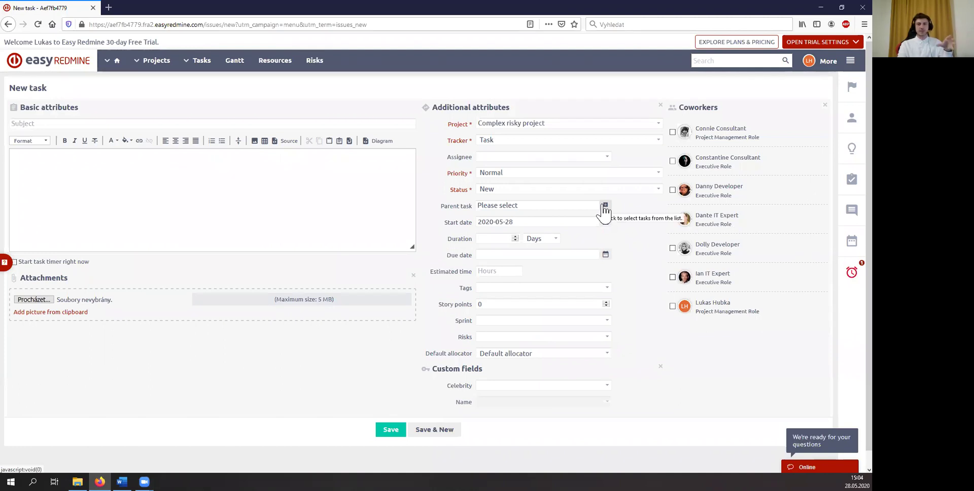
{"action": "left_click", "coordinate": [600, 157]}
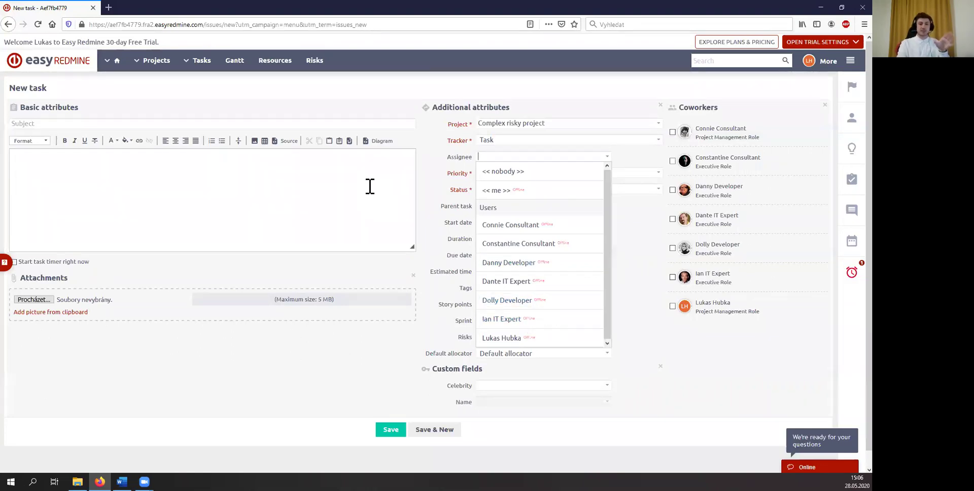
Step: Open the form for a new project and highlight its Category colour options
{"action": "left_click", "coordinate": [137, 60]}
{"action": "left_click", "coordinate": [152, 80]}
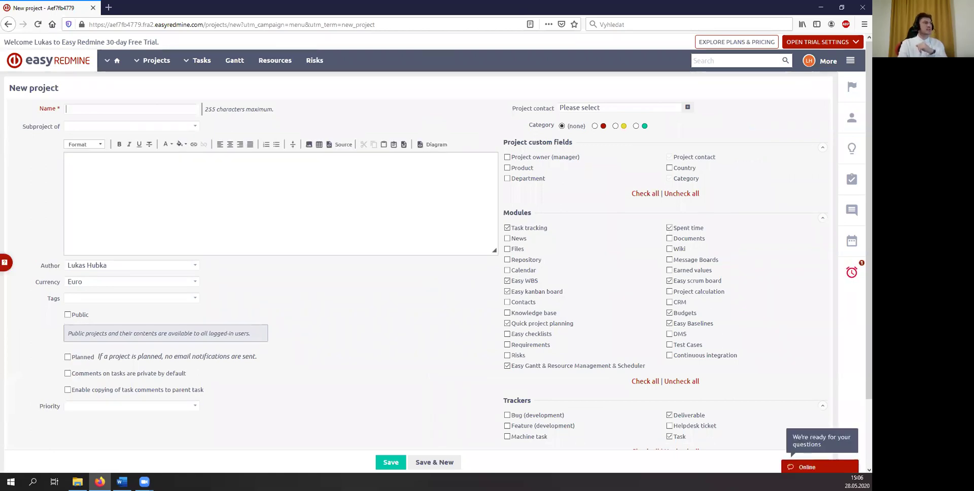
{"action": "left_click_drag", "start_coordinate": [526, 127], "coordinate": [659, 133]}
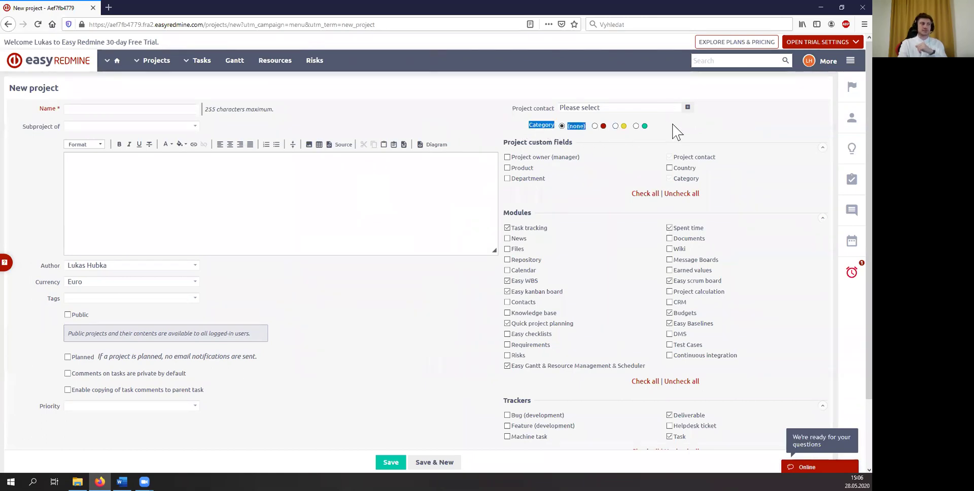
{"action": "left_click", "coordinate": [675, 131]}
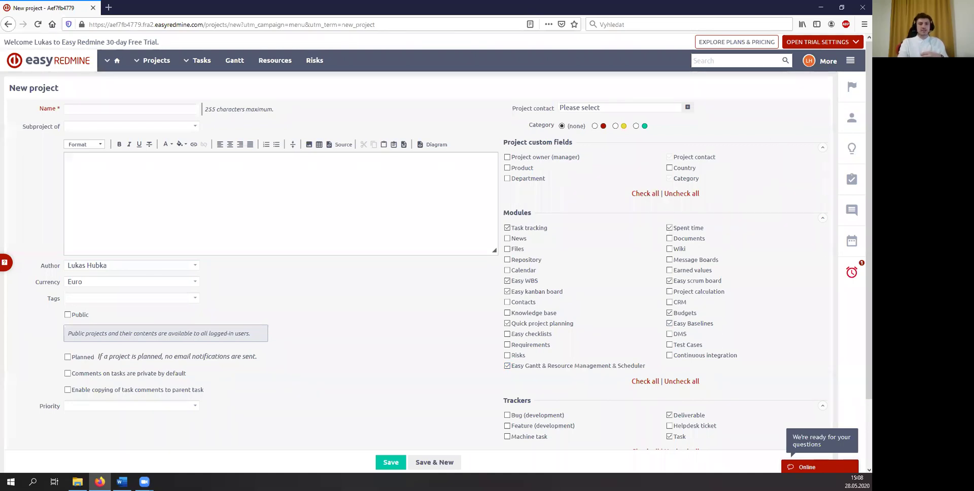
Step: Open the authentication settings in the administration area and locate the Unsuccessful login attempts section
{"action": "left_click", "coordinate": [828, 60]}
{"action": "left_click", "coordinate": [685, 463]}
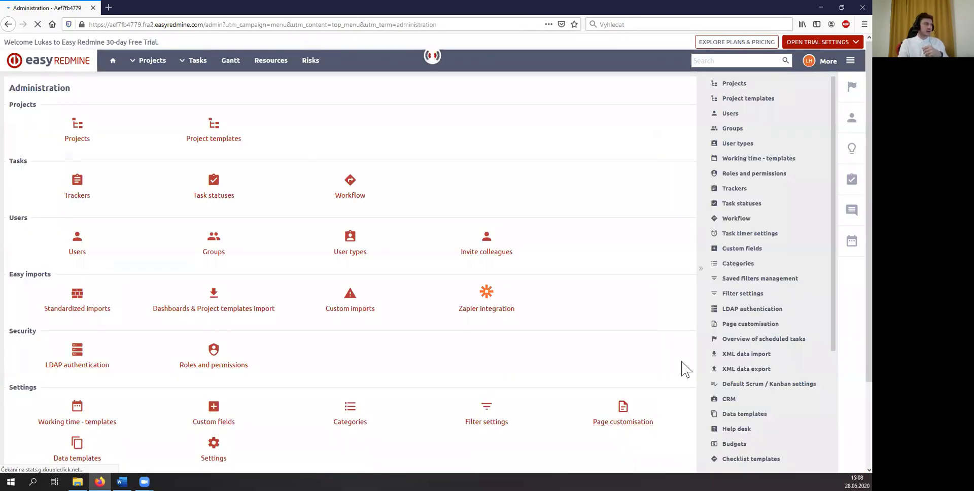
{"action": "scroll", "coordinate": [240, 370], "scroll_direction": "down", "scroll_amount": 2}
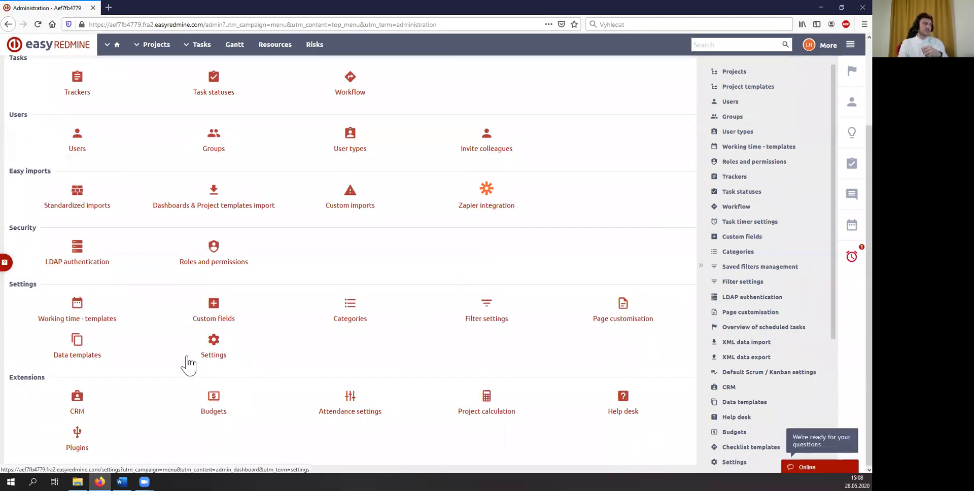
{"action": "left_click", "coordinate": [218, 363]}
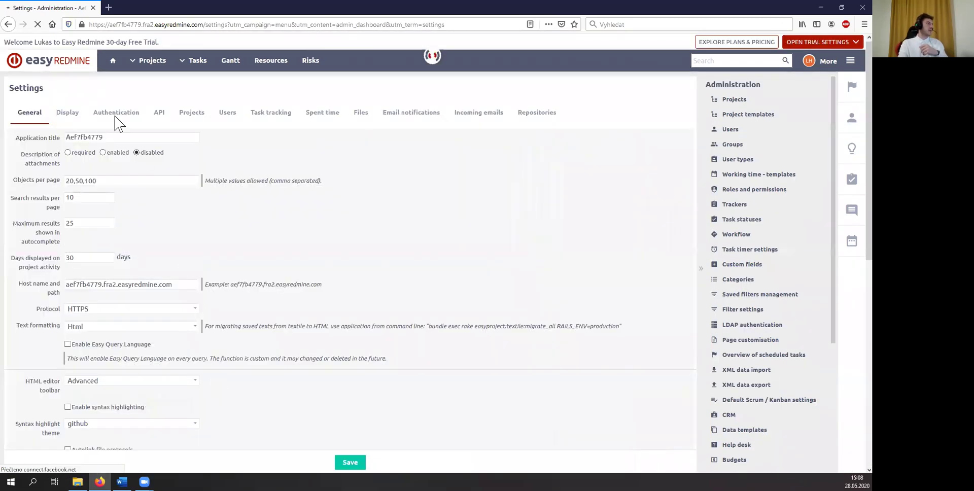
{"action": "left_click", "coordinate": [116, 114]}
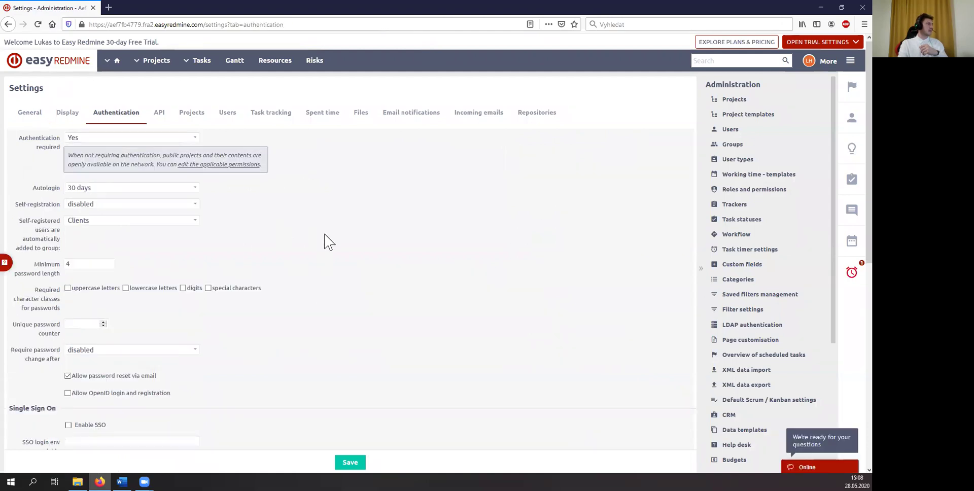
{"action": "scroll", "coordinate": [330, 242], "scroll_direction": "down", "scroll_amount": 7}
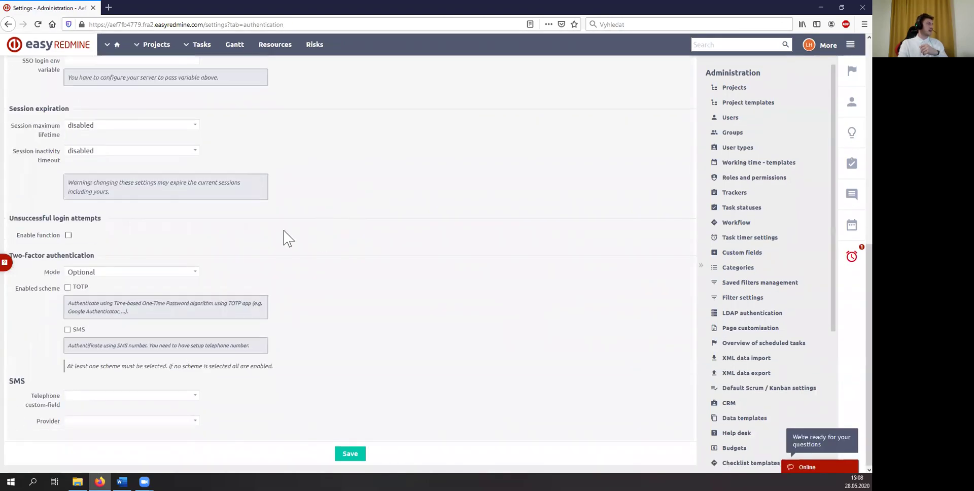
{"action": "left_click_drag", "start_coordinate": [102, 219], "coordinate": [13, 219]}
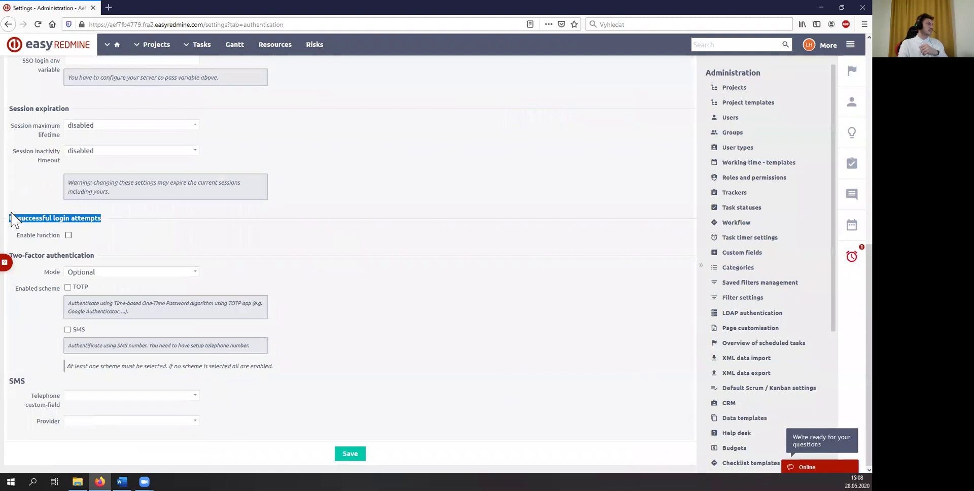
{"action": "left_click", "coordinate": [191, 223]}
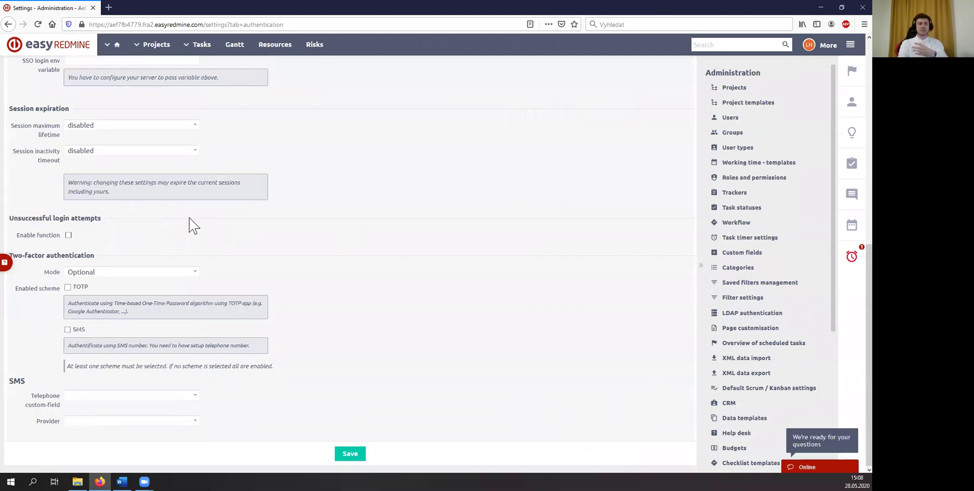
Step: Enable the unsuccessful login attempts function, block users after 3 attempts, and review the block duration units, message and notification fields
{"action": "left_click", "coordinate": [69, 235]}
{"action": "double_click", "coordinate": [81, 252]}
{"action": "type", "text": "3"}
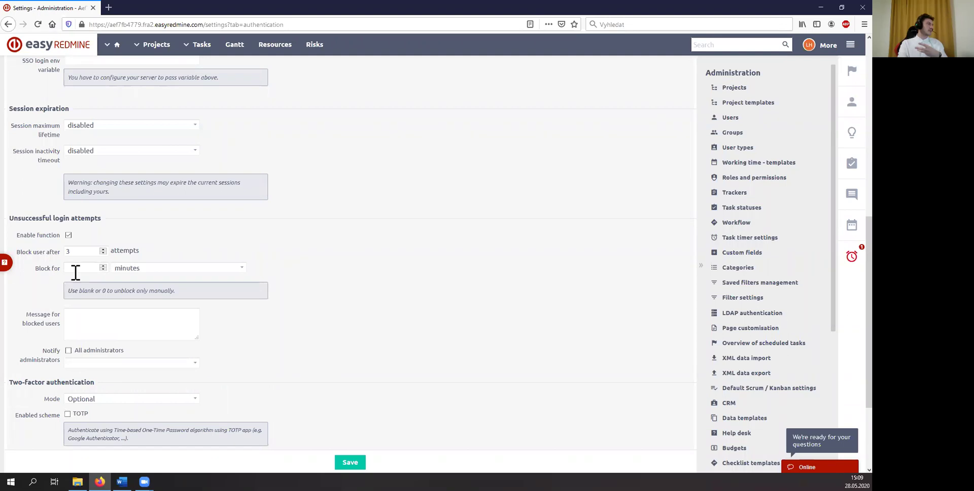
{"action": "left_click", "coordinate": [158, 269]}
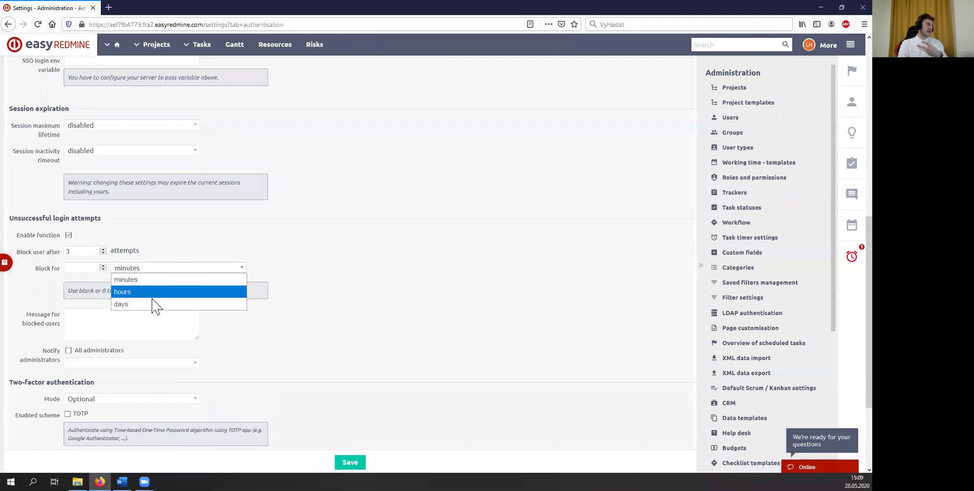
{"action": "left_click", "coordinate": [284, 269]}
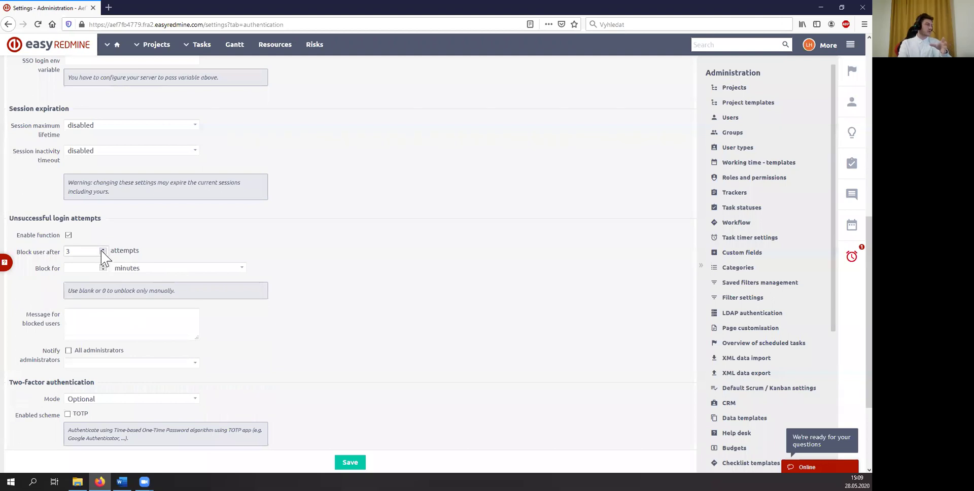
{"action": "left_click", "coordinate": [147, 312]}
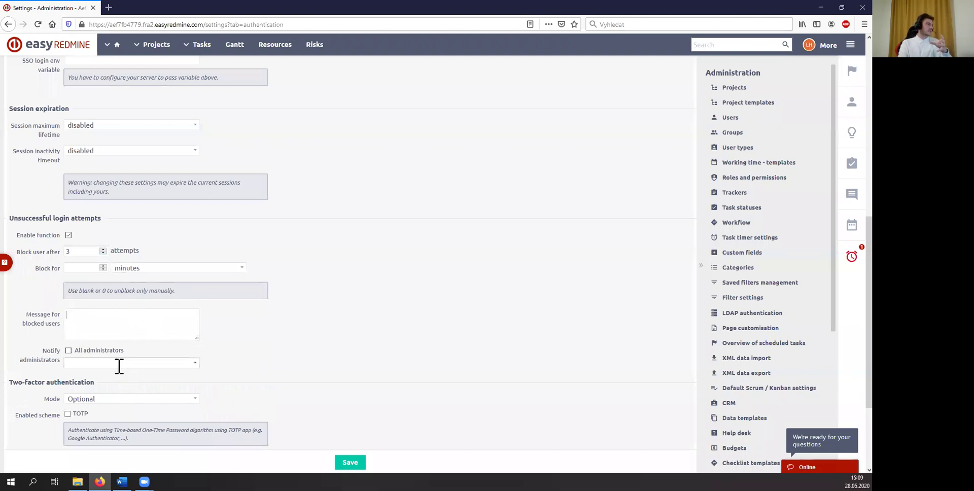
{"action": "left_click", "coordinate": [122, 363]}
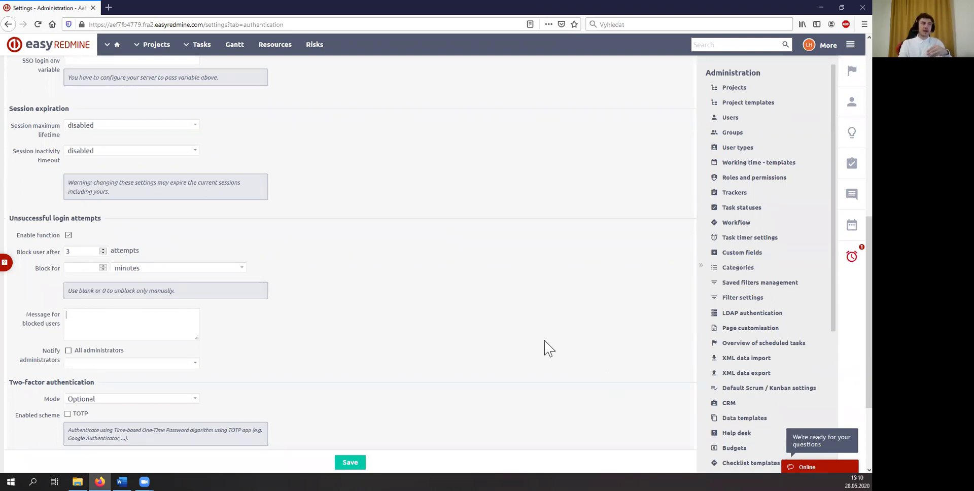
Step: Open a new task form and examine its dependent custom fields Celebrity and Name
{"action": "scroll", "coordinate": [490, 294], "scroll_direction": "up", "scroll_amount": 3}
{"action": "scroll", "coordinate": [491, 293], "scroll_direction": "up", "scroll_amount": 4}
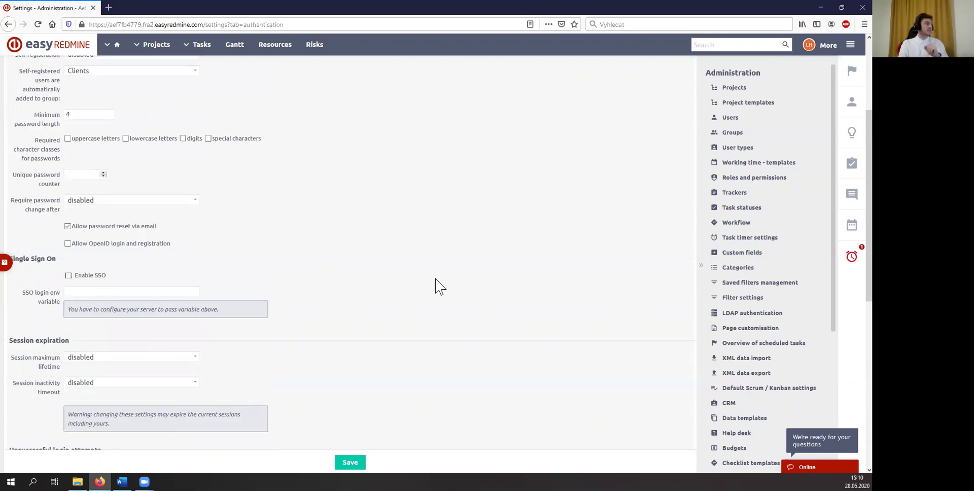
{"action": "left_click", "coordinate": [186, 45]}
{"action": "left_click", "coordinate": [197, 65]}
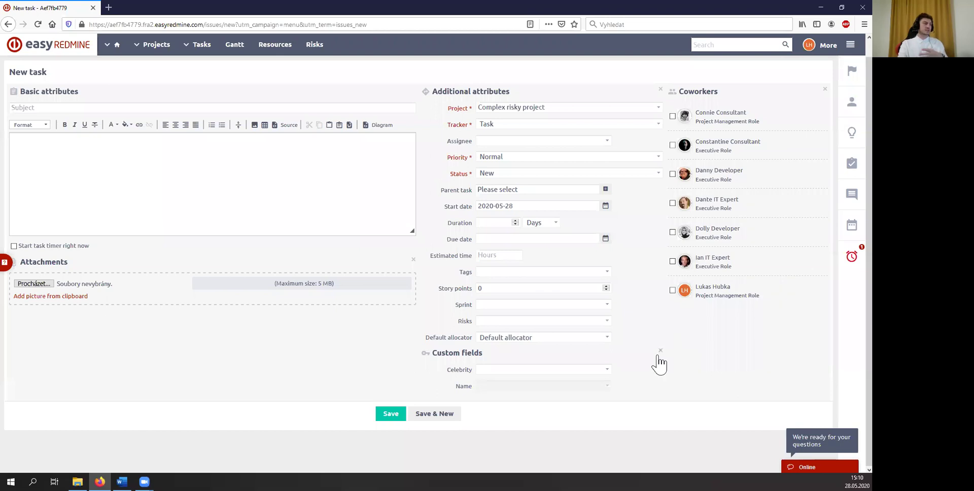
{"action": "left_click_drag", "start_coordinate": [447, 370], "coordinate": [460, 384]}
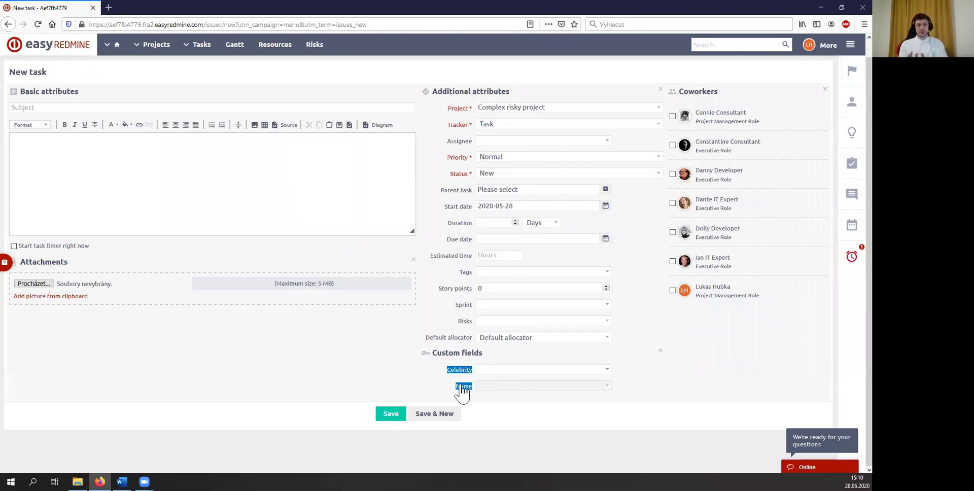
{"action": "left_click", "coordinate": [420, 376]}
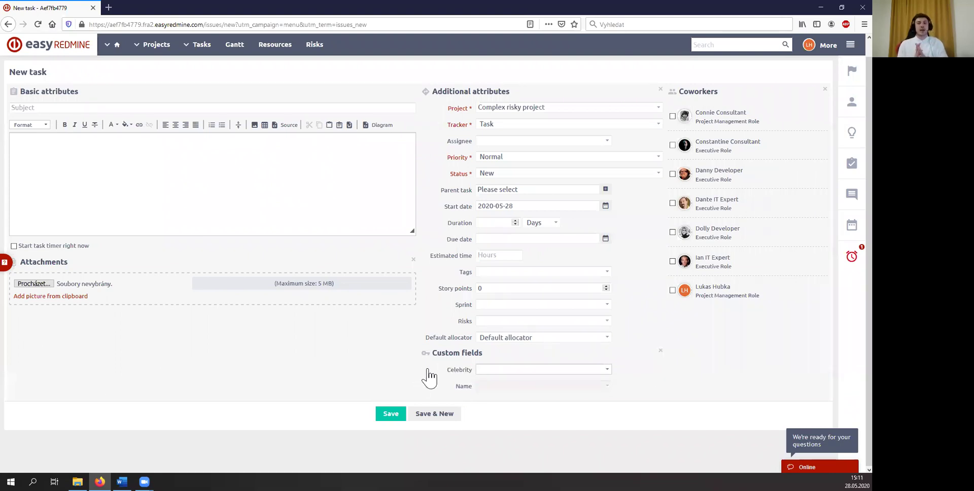
{"action": "left_click_drag", "start_coordinate": [455, 388], "coordinate": [644, 394]}
{"action": "left_click", "coordinate": [472, 378]}
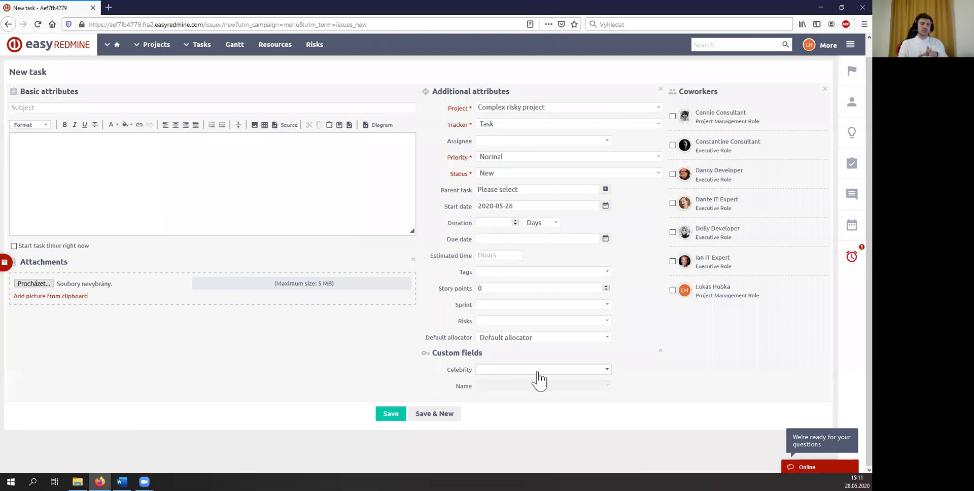
Step: Set the task's Celebrity field to Actor and show the choices offered for Name
{"action": "left_click", "coordinate": [571, 371]}
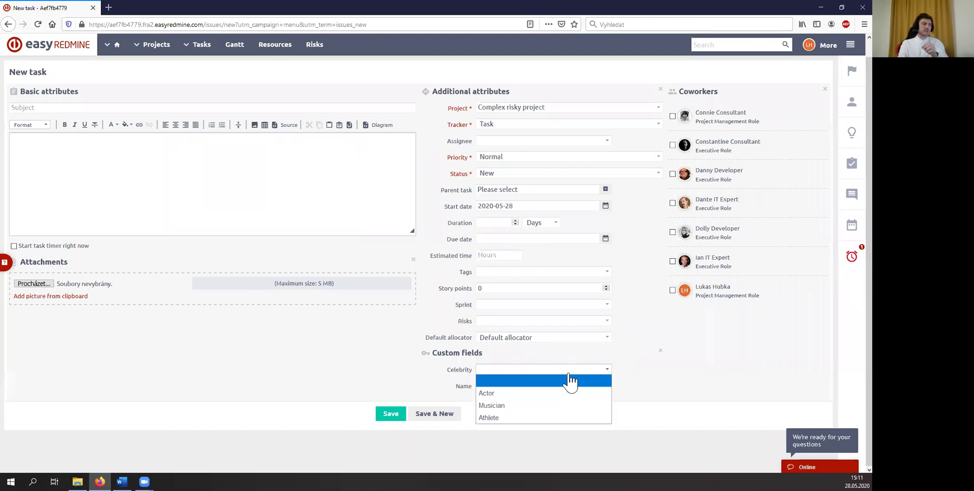
{"action": "left_click", "coordinate": [523, 396]}
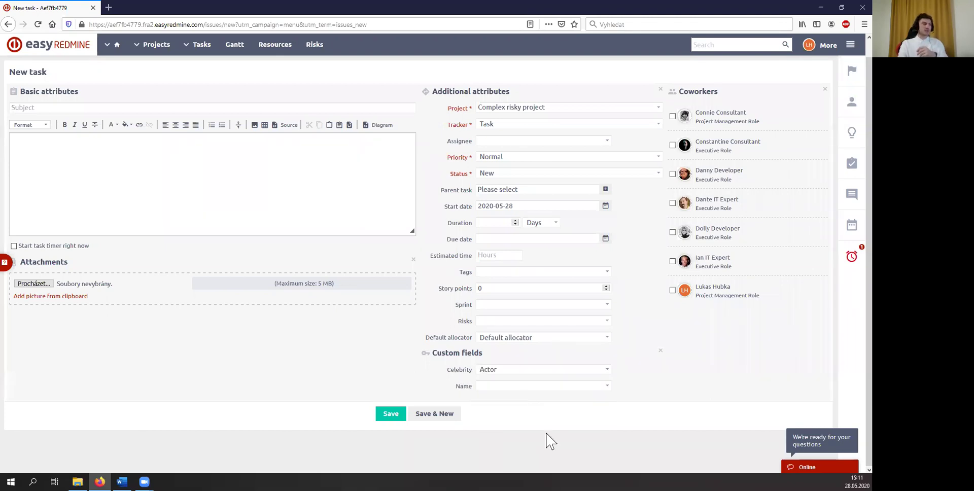
{"action": "left_click_drag", "start_coordinate": [454, 389], "coordinate": [472, 393]}
{"action": "left_click", "coordinate": [627, 389]}
{"action": "left_click", "coordinate": [605, 391]}
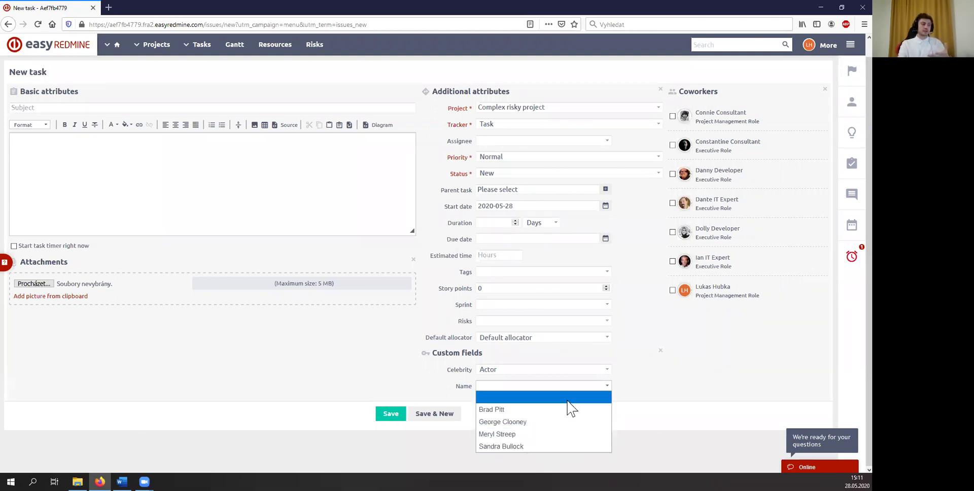
{"action": "left_click", "coordinate": [645, 387]}
Step: Change the Celebrity field to Musician and show the matching Name choices
{"action": "left_click", "coordinate": [587, 374]}
{"action": "left_click", "coordinate": [509, 405]}
{"action": "left_click", "coordinate": [546, 388]}
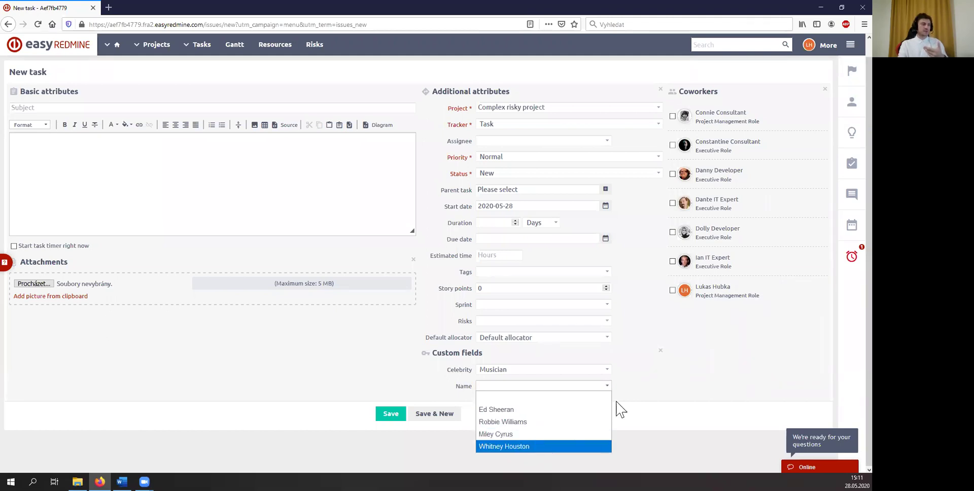
{"action": "left_click", "coordinate": [605, 384]}
Step: Change the Celebrity field to Athlete and check its Name choices, leaving Name empty
{"action": "left_click", "coordinate": [599, 369]}
{"action": "left_click", "coordinate": [519, 419]}
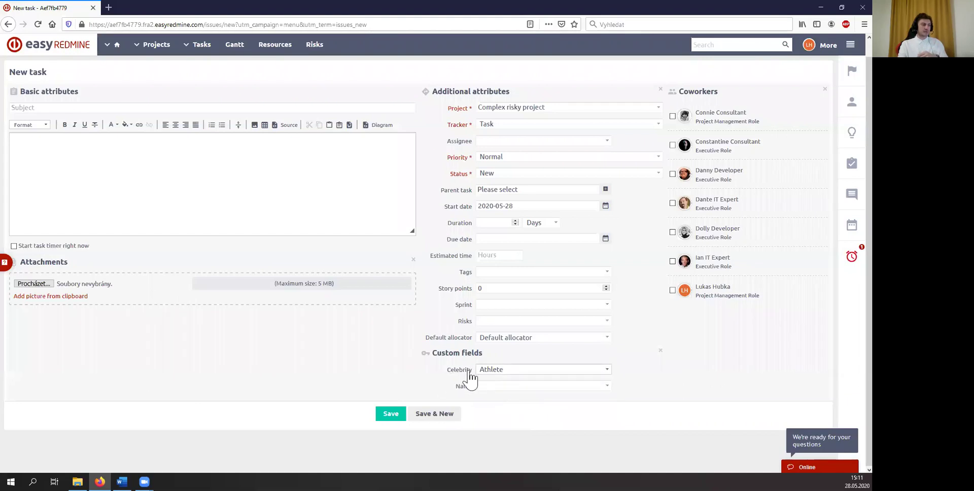
{"action": "left_click", "coordinate": [524, 388]}
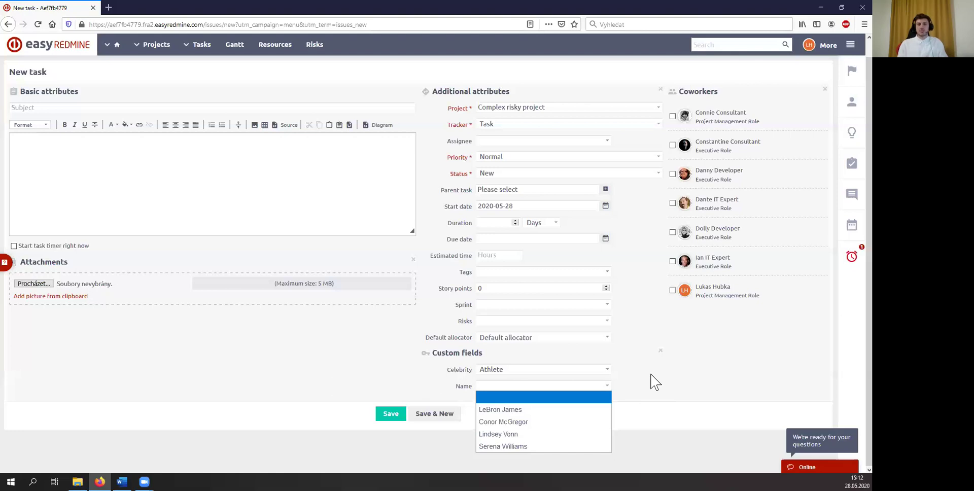
{"action": "left_click", "coordinate": [715, 374]}
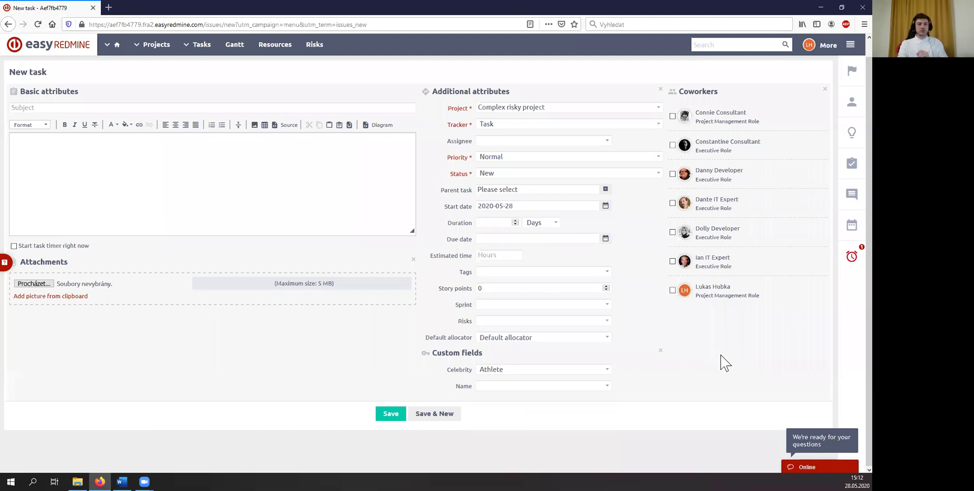
Step: Set the new task's duration to 10 days so the due date is calculated
{"action": "left_click_drag", "start_coordinate": [441, 223], "coordinate": [474, 223]}
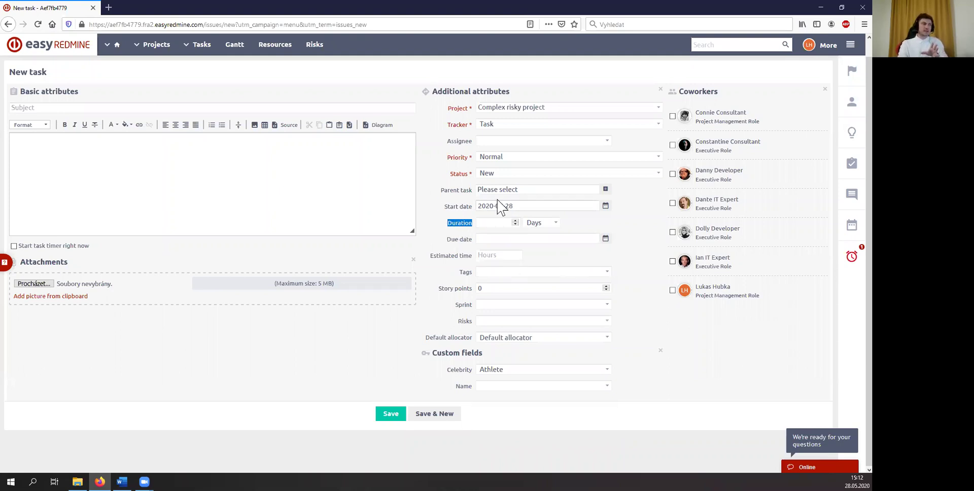
{"action": "left_click", "coordinate": [497, 222]}
{"action": "type", "text": "10"}
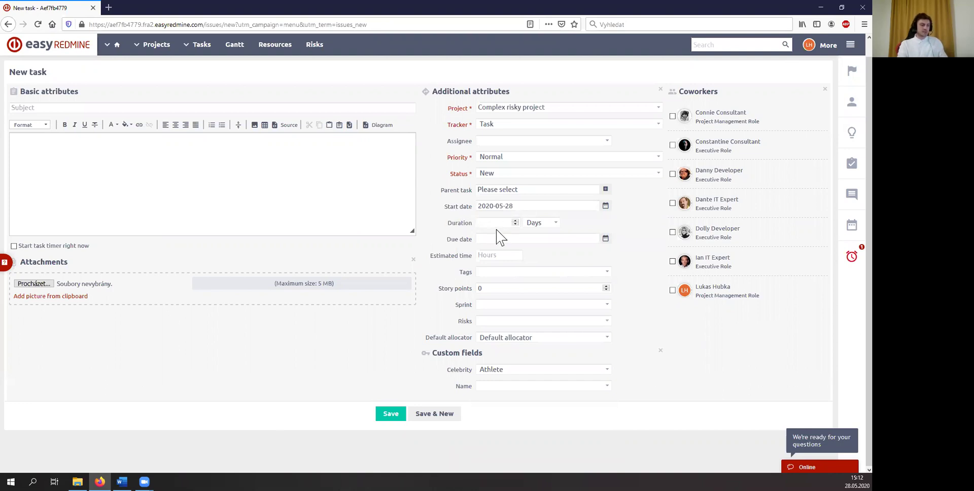
{"action": "left_click", "coordinate": [649, 245]}
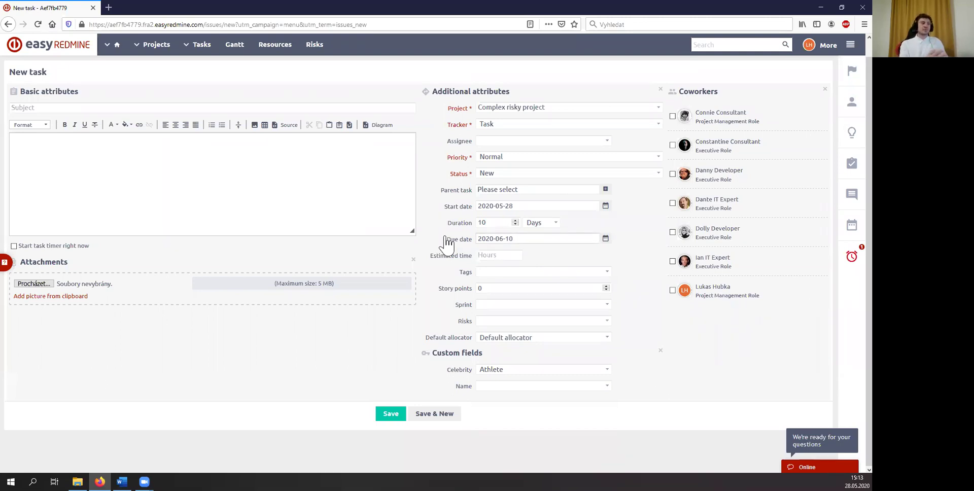
Step: Clear the task's duration, set the due date to 2020-06-18, and show the available duration units
{"action": "double_click", "coordinate": [482, 223]}
{"action": "key", "text": "BackSpace"}
{"action": "left_click", "coordinate": [605, 238]}
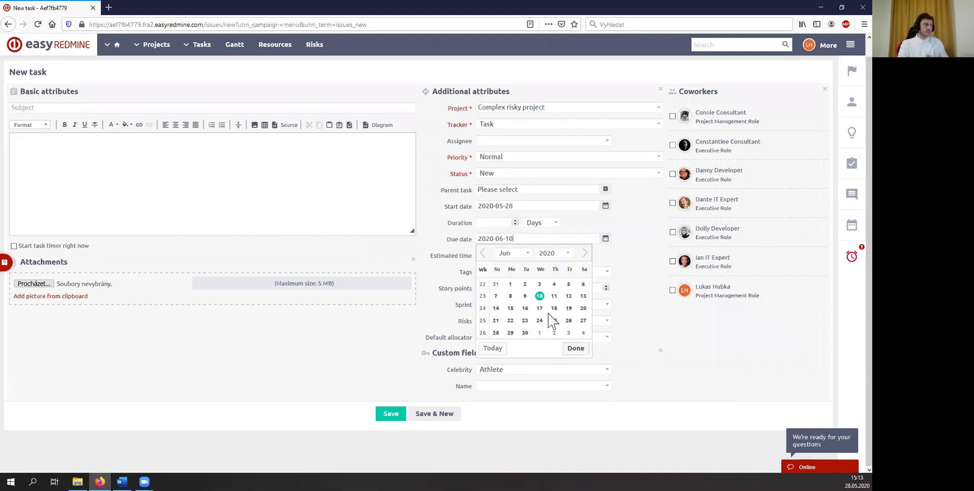
{"action": "left_click", "coordinate": [552, 308]}
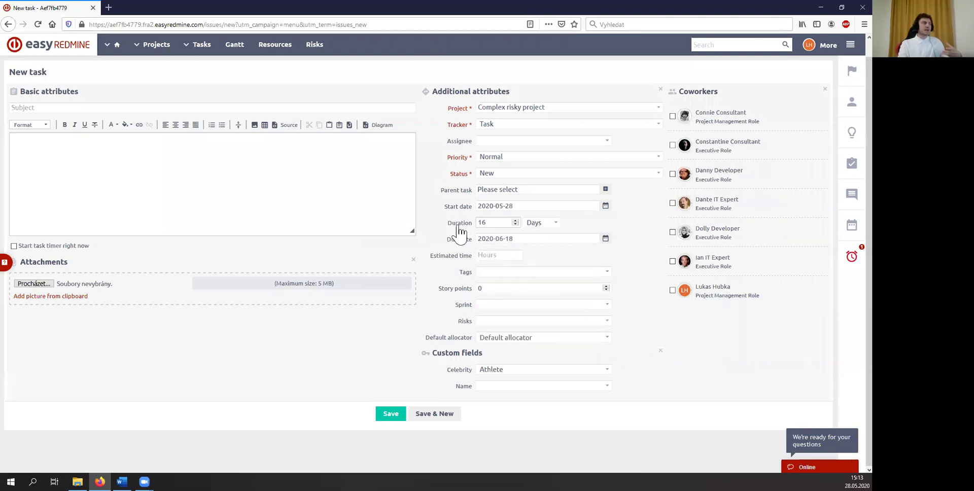
{"action": "left_click", "coordinate": [546, 225]}
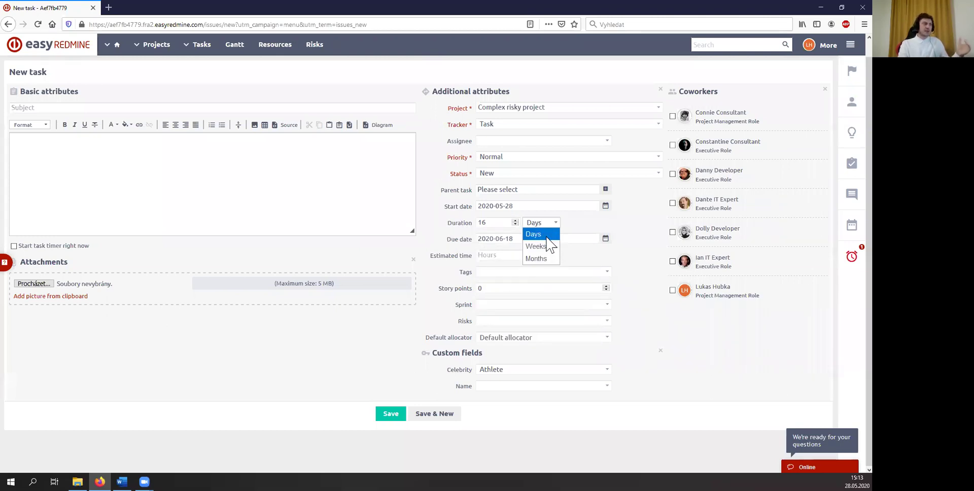
Step: Search the projects for "easy" using the p: prefix and open Easy risky project
{"action": "left_click", "coordinate": [637, 226]}
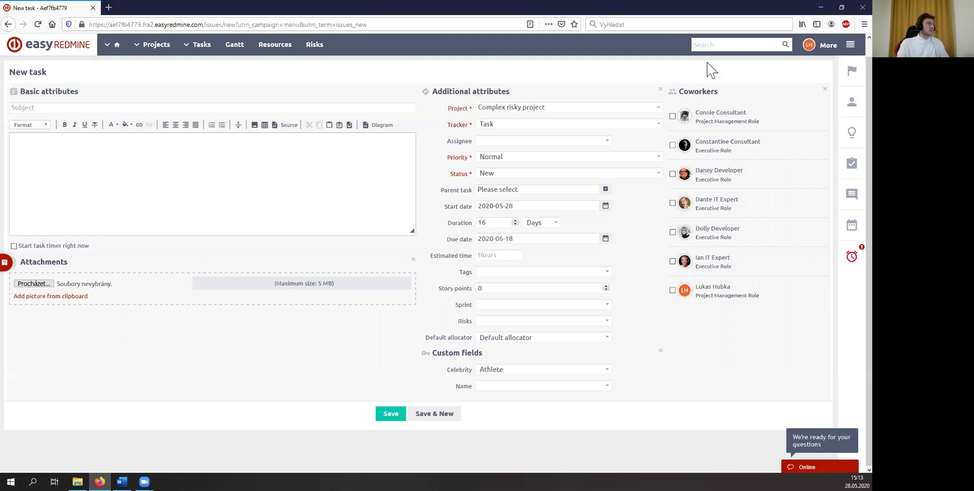
{"action": "left_click", "coordinate": [721, 46]}
{"action": "type", "text": "P"}
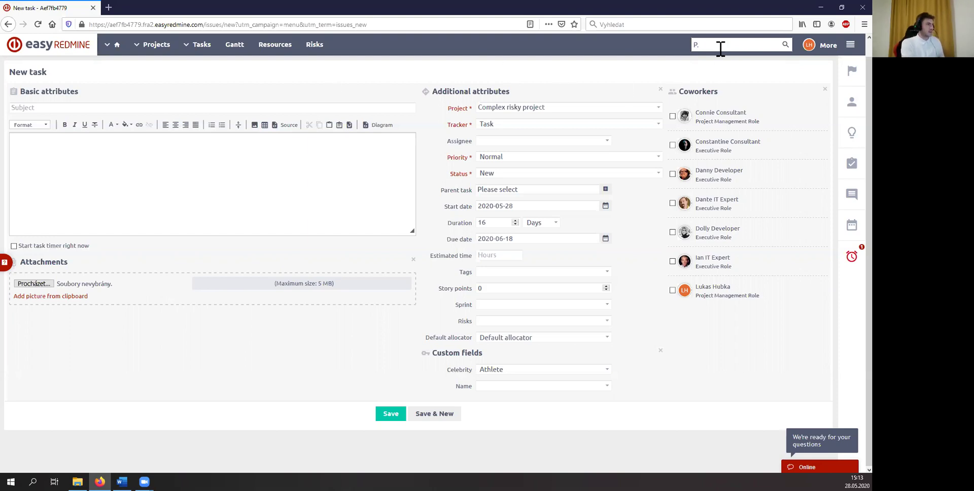
{"action": "type", "text": ":easy"}
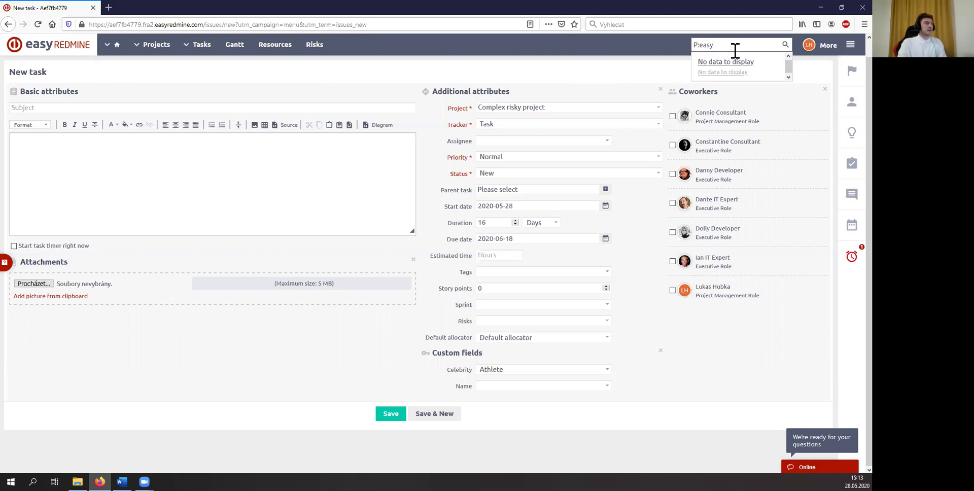
{"action": "key", "text": "ctrl+a"}
{"action": "type", "text": "p"}
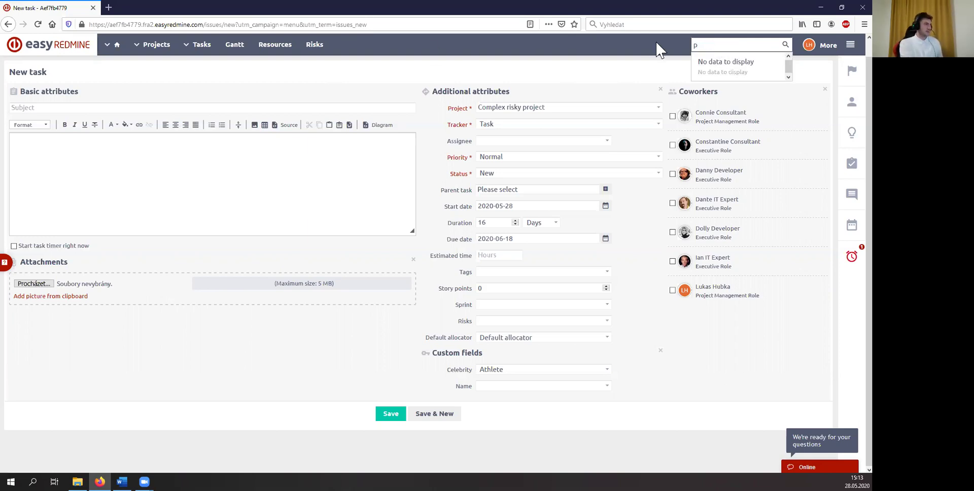
{"action": "type", "text": ": easy"}
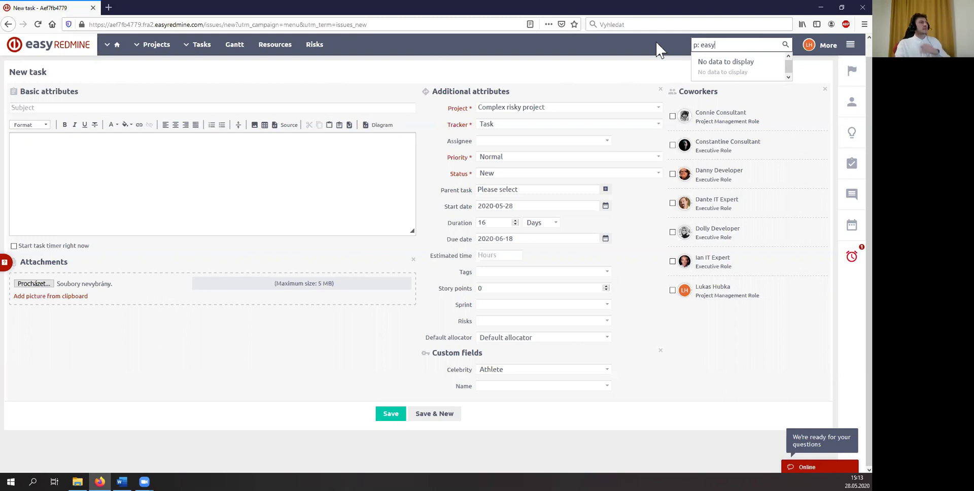
{"action": "left_click", "coordinate": [741, 87]}
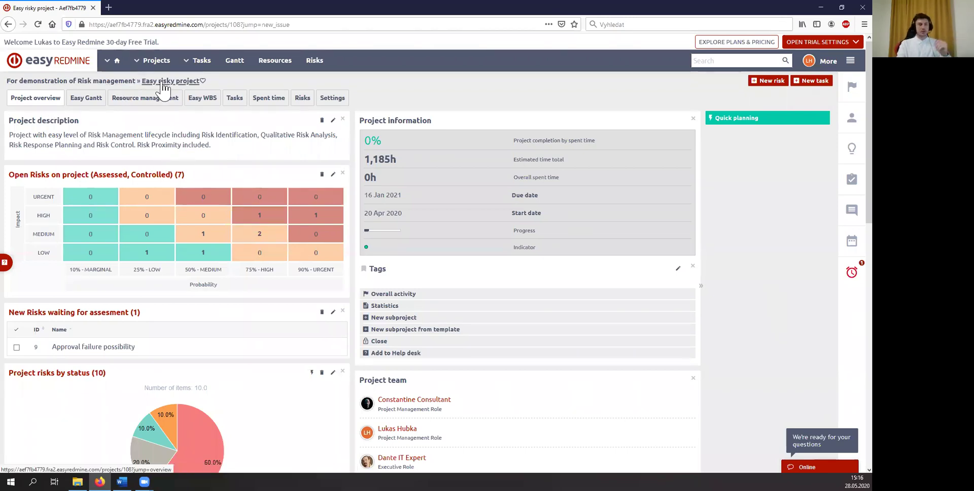
Step: Start a new risk from the project's risk register, keeping the form's Risk identification section expanded
{"action": "left_click", "coordinate": [302, 103]}
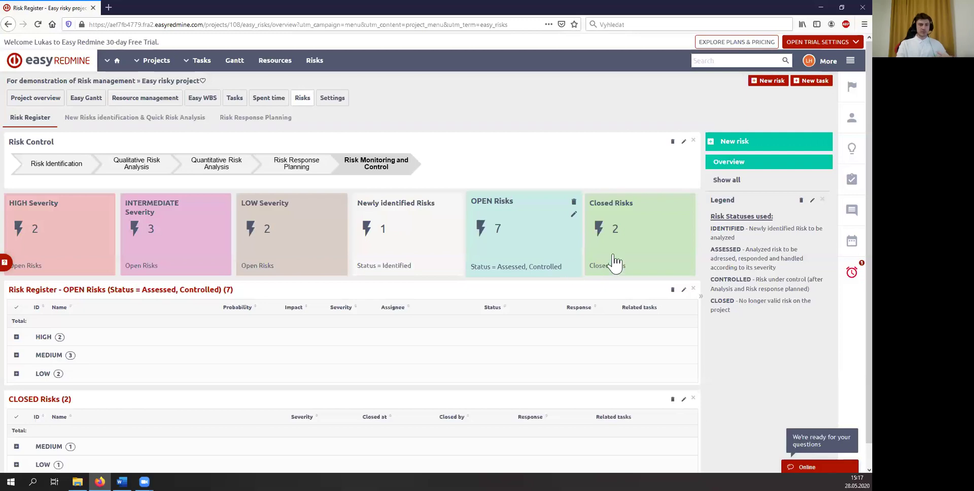
{"action": "left_click", "coordinate": [788, 148]}
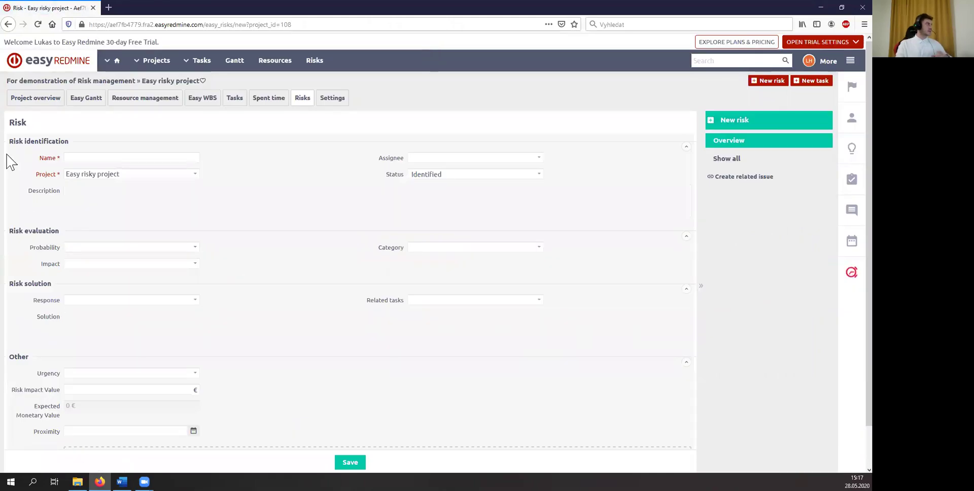
{"action": "left_click_drag", "start_coordinate": [10, 143], "coordinate": [69, 144]}
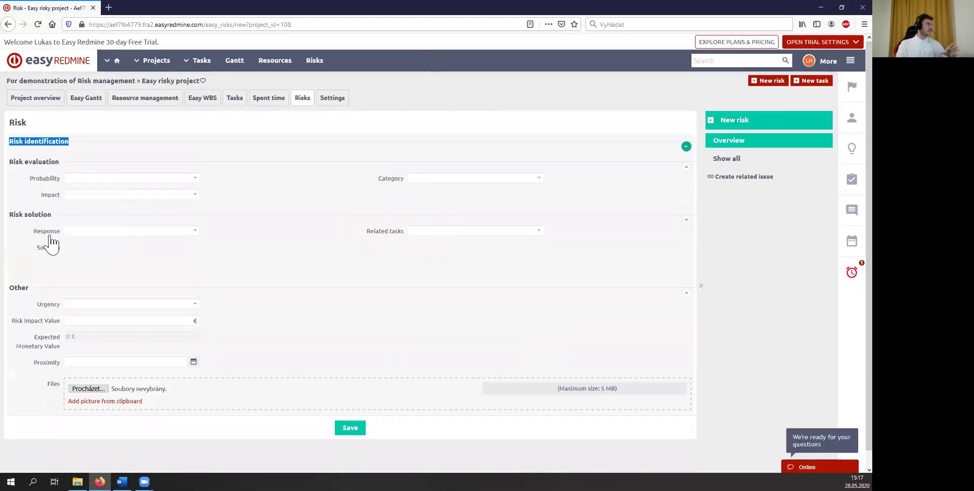
{"action": "left_click", "coordinate": [87, 131]}
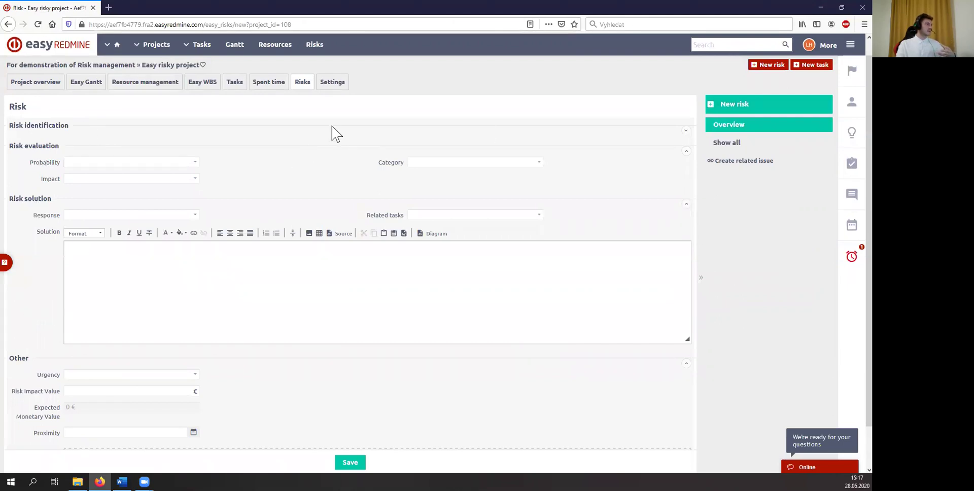
{"action": "left_click", "coordinate": [686, 131]}
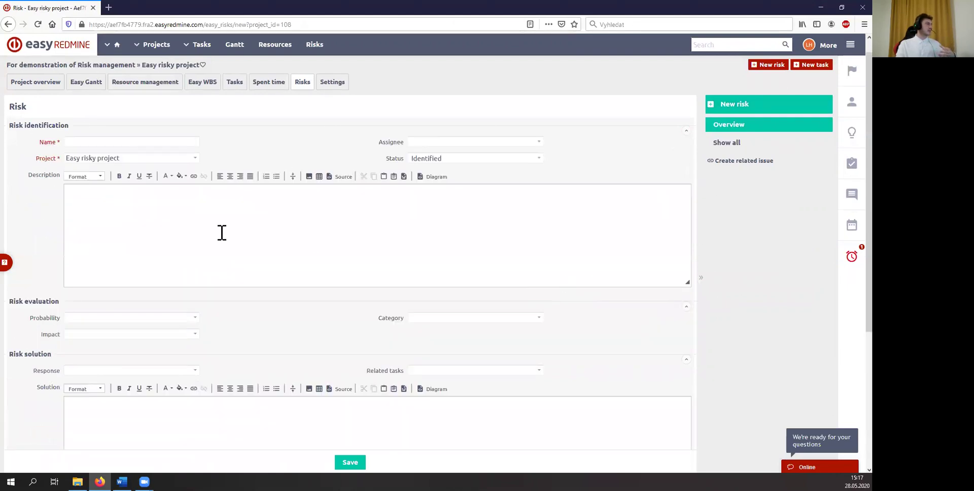
Step: Review the new risk form's sections and the available Status options, leaving the status as Identified
{"action": "left_click", "coordinate": [127, 140]}
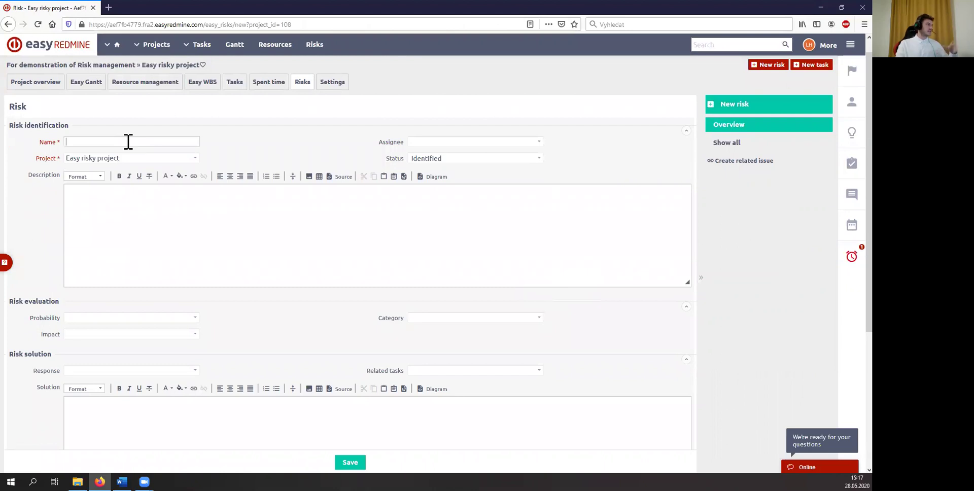
{"action": "left_click", "coordinate": [495, 160]}
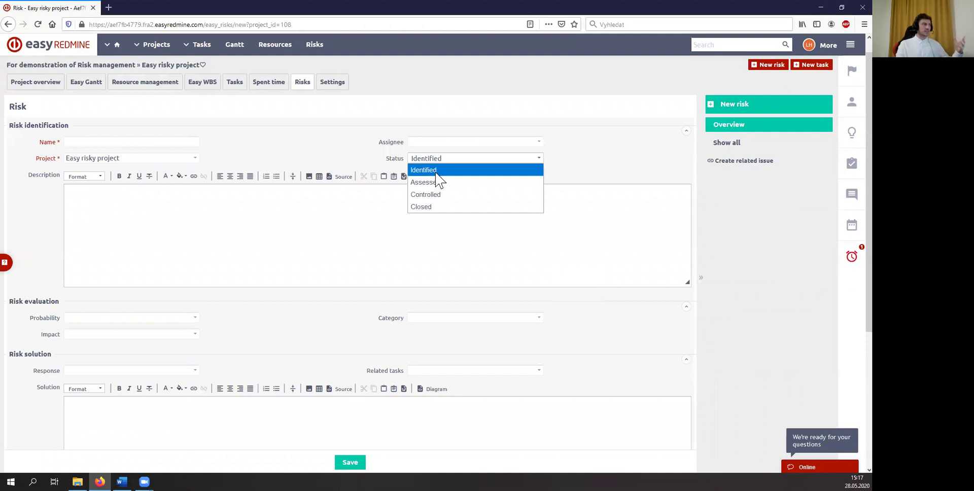
{"action": "left_click", "coordinate": [227, 161]}
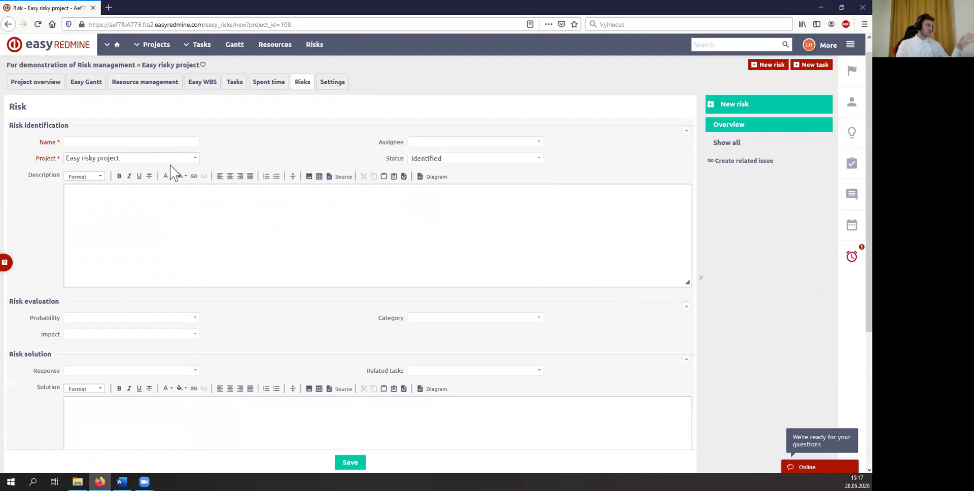
{"action": "scroll", "coordinate": [179, 177], "scroll_direction": "down", "scroll_amount": 2}
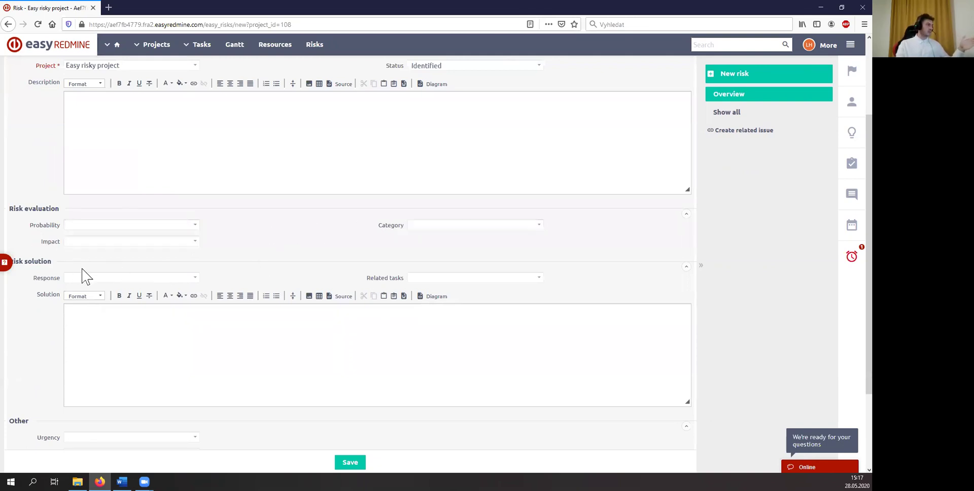
{"action": "scroll", "coordinate": [167, 307], "scroll_direction": "up", "scroll_amount": 3}
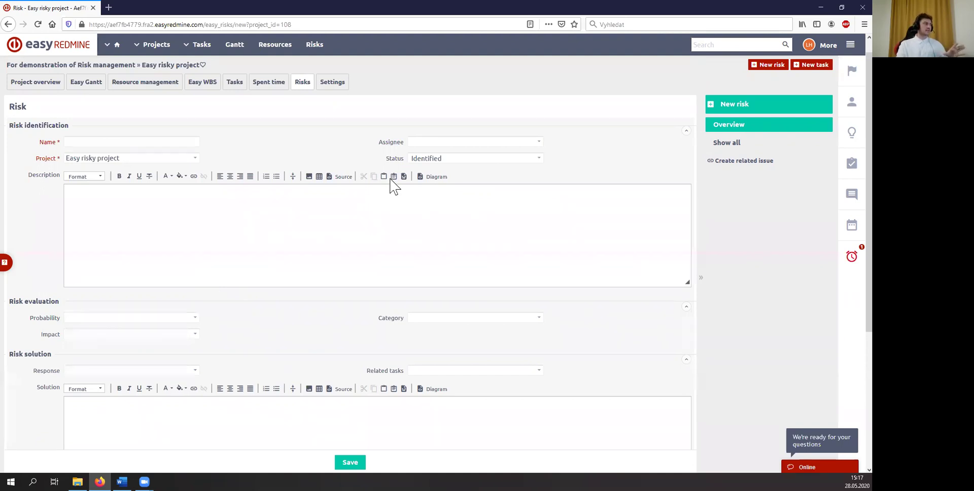
{"action": "left_click", "coordinate": [421, 159]}
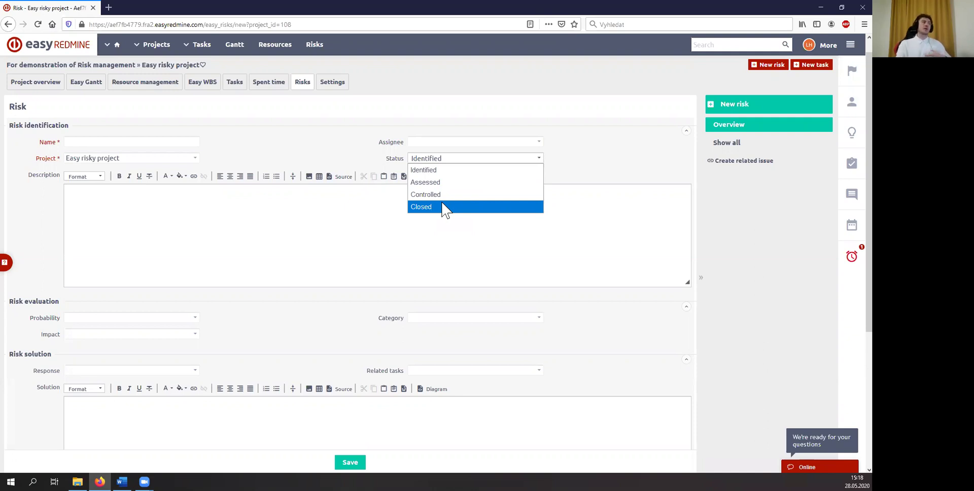
{"action": "left_click", "coordinate": [664, 134]}
Step: Open the Categories settings in Administration
{"action": "left_click", "coordinate": [833, 48]}
{"action": "left_click", "coordinate": [686, 463]}
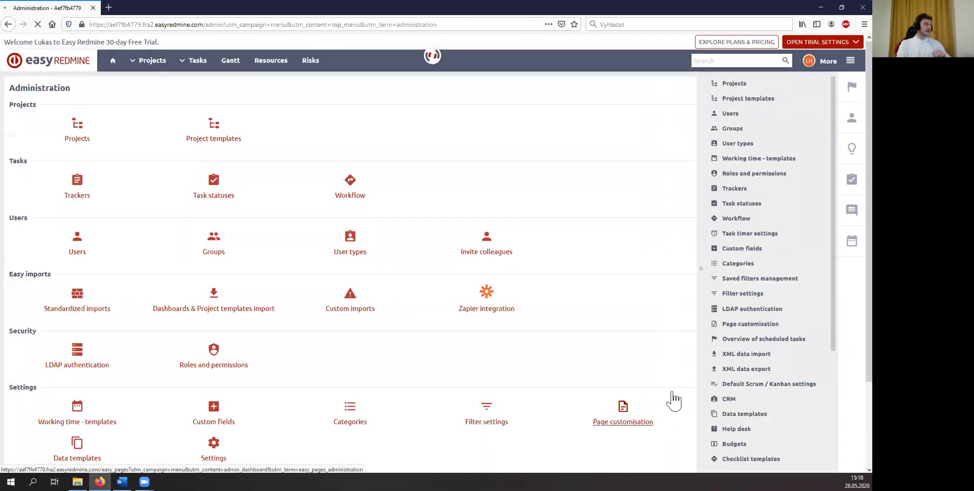
{"action": "left_click", "coordinate": [743, 269]}
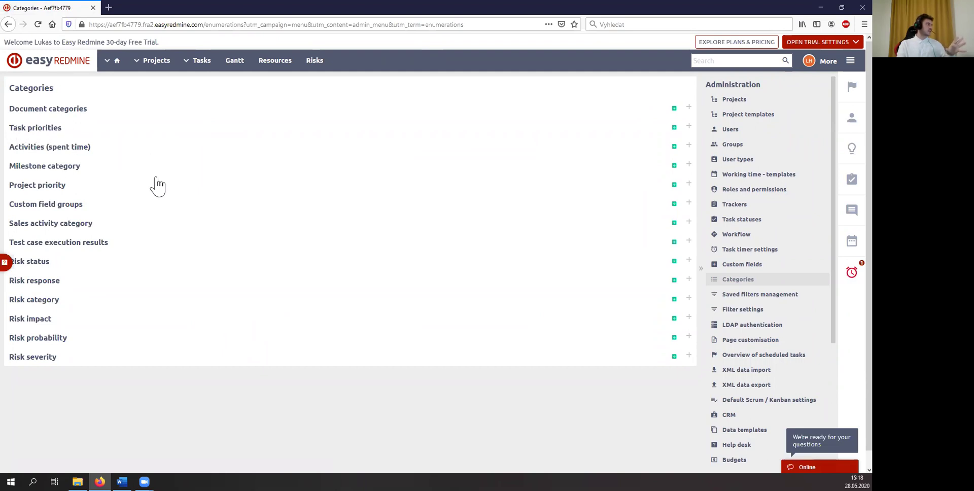
Step: Expand the Risk severity, Risk probability and Risk impact categories and review their values and descriptions
{"action": "left_click_drag", "start_coordinate": [76, 363], "coordinate": [41, 291]}
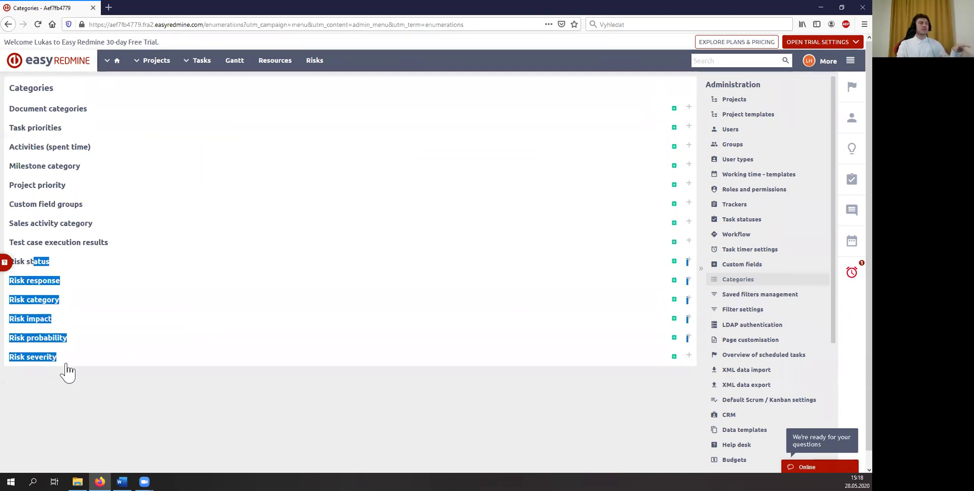
{"action": "left_click", "coordinate": [86, 367]}
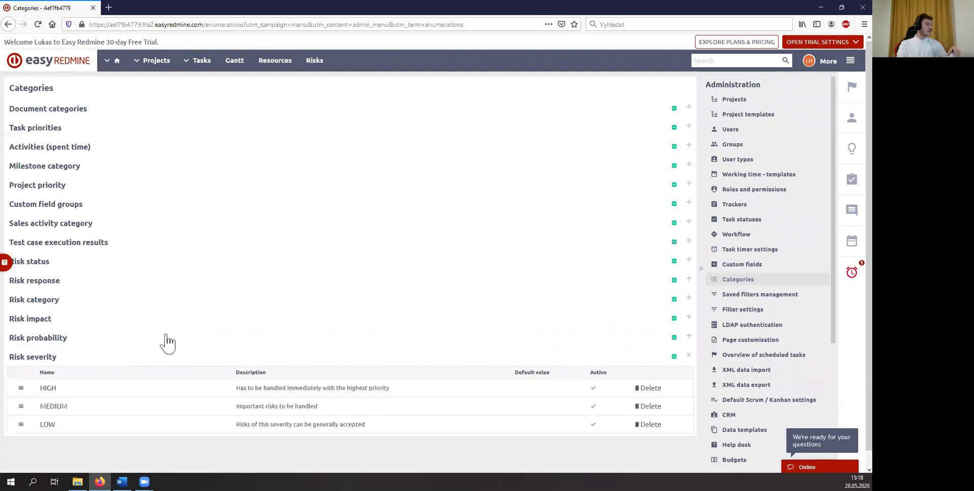
{"action": "left_click", "coordinate": [171, 339]}
{"action": "left_click", "coordinate": [150, 322]}
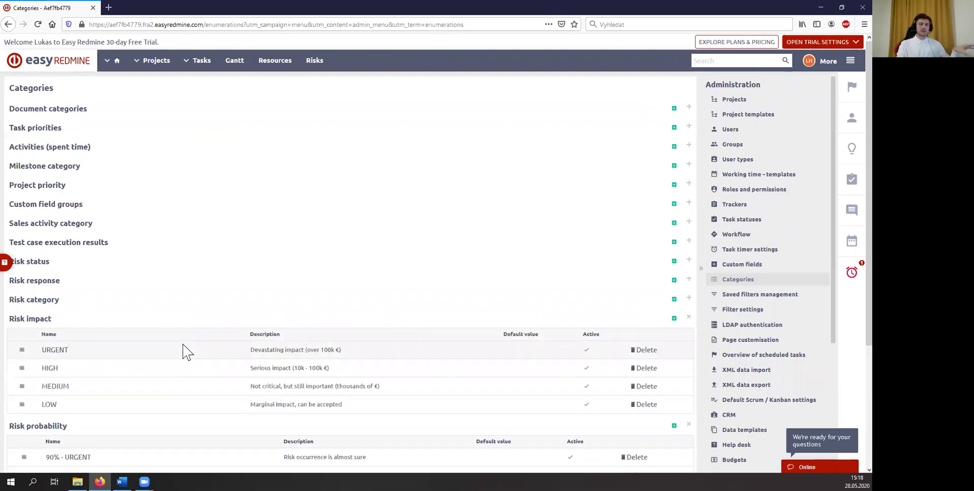
{"action": "scroll", "coordinate": [224, 355], "scroll_direction": "down", "scroll_amount": 3}
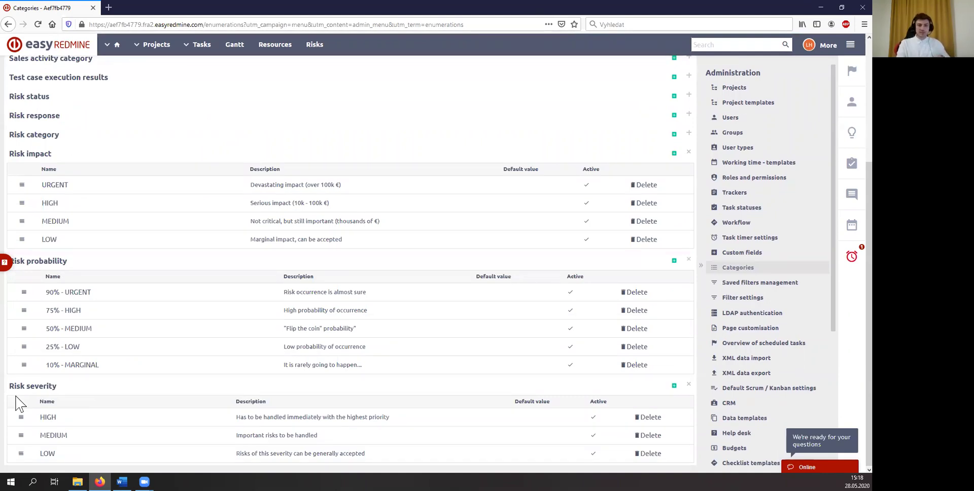
{"action": "scroll", "coordinate": [43, 394], "scroll_direction": "up", "scroll_amount": 1}
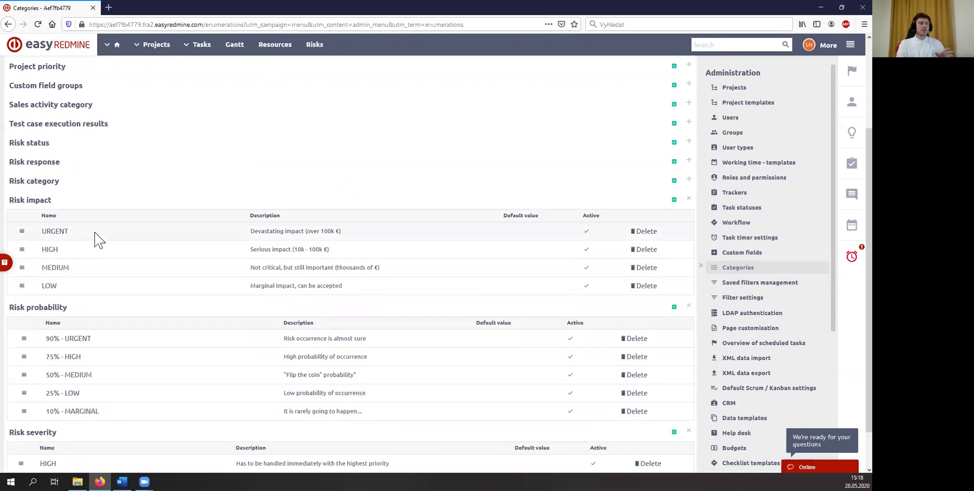
{"action": "scroll", "coordinate": [565, 108], "scroll_direction": "up", "scroll_amount": 3}
Step: Open the Global Risk Overview and inspect the risks with 75% probability and MEDIUM impact in the risk matrix, closing the list when done
{"action": "left_click", "coordinate": [824, 63]}
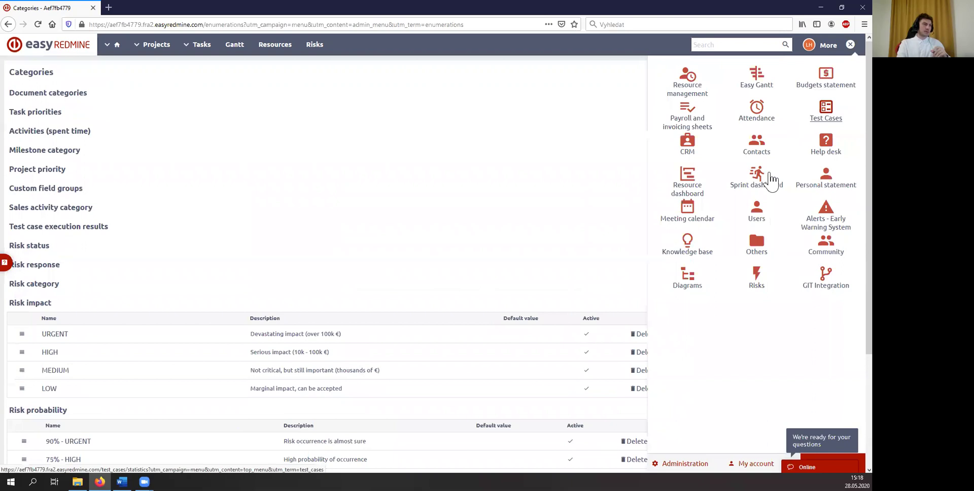
{"action": "left_click", "coordinate": [761, 294]}
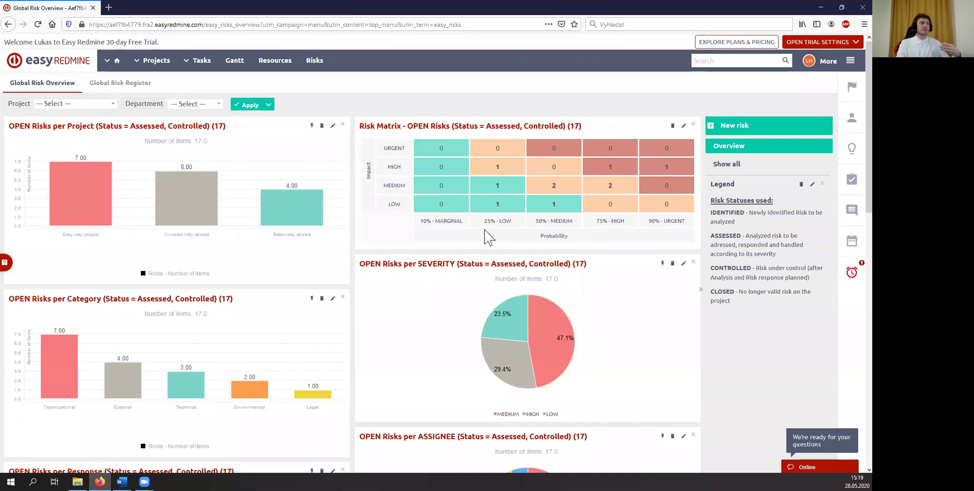
{"action": "mouse_move", "coordinate": [574, 201]}
{"action": "mouse_move", "coordinate": [610, 192]}
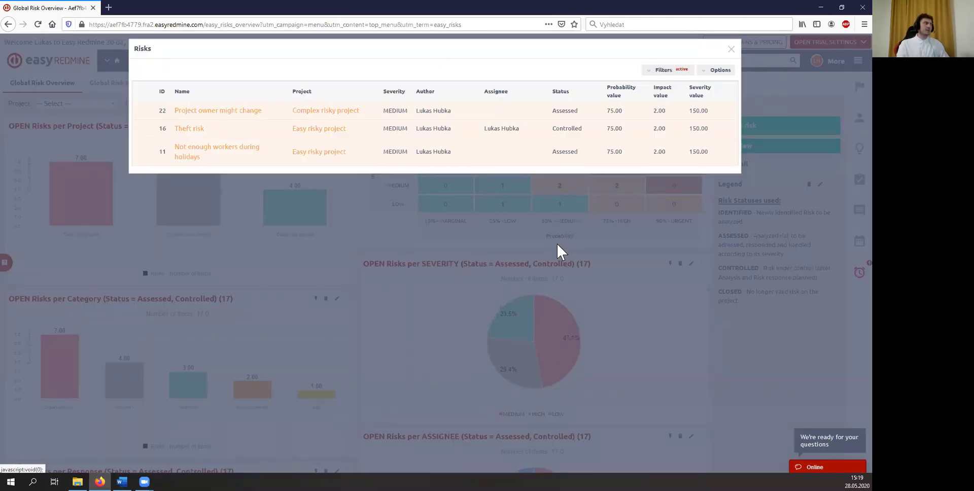
{"action": "left_click", "coordinate": [732, 50]}
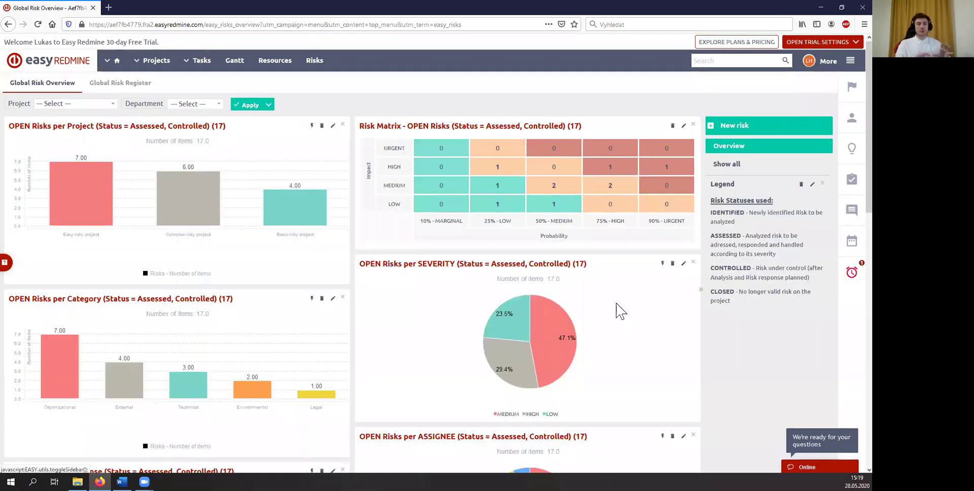